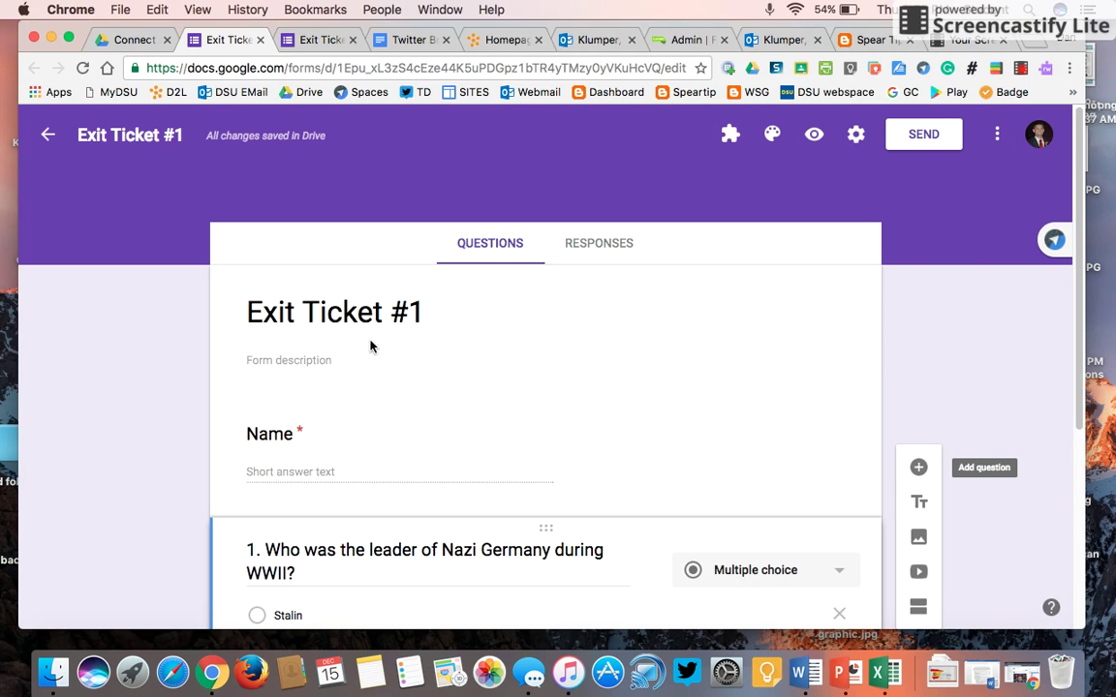
- Review Exit Ticket #1's questions and bring up its responses view, showing 0 responses
{"action": "scroll", "coordinate": [178, 384], "scroll_direction": "down", "scroll_amount": 2}
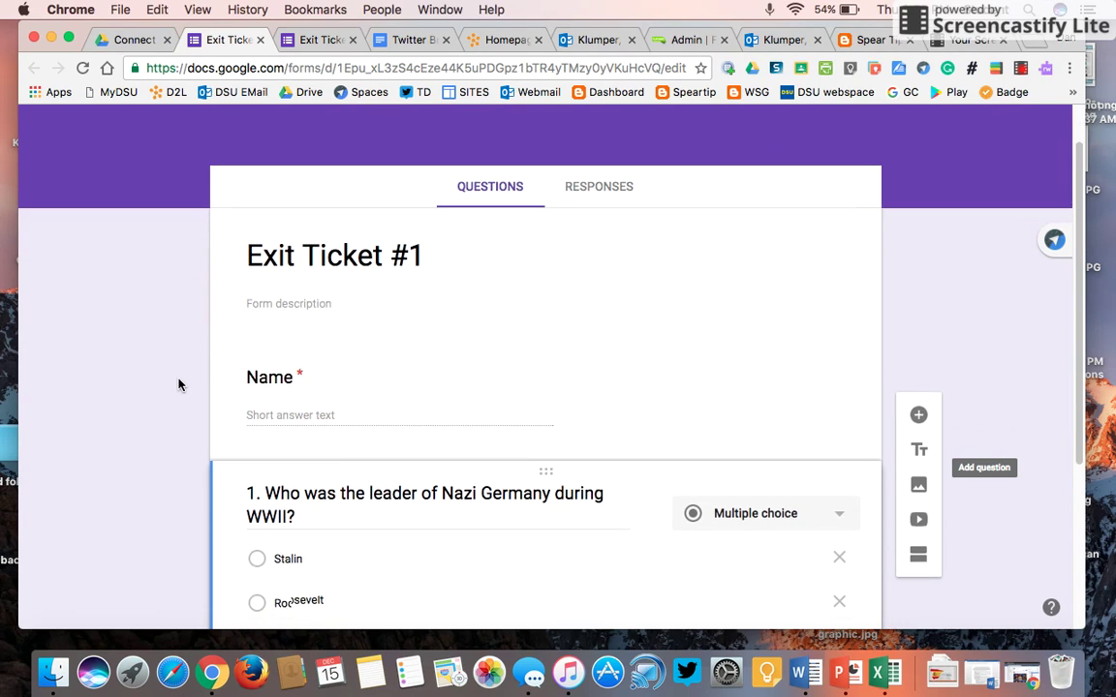
{"action": "scroll", "coordinate": [178, 385], "scroll_direction": "up", "scroll_amount": 2}
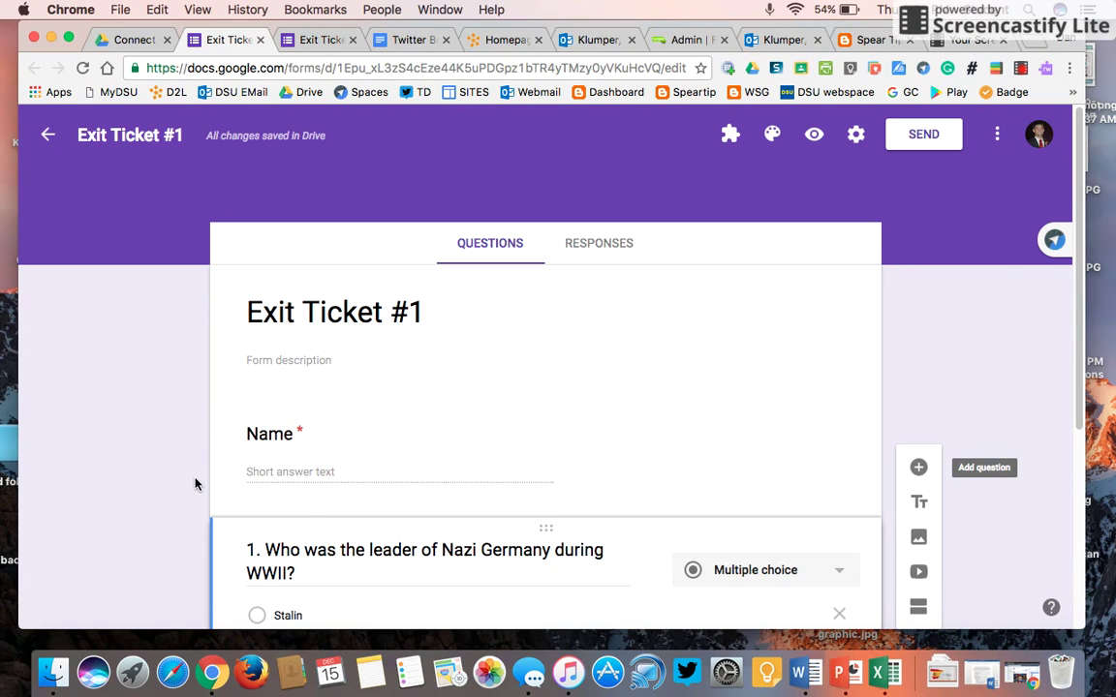
{"action": "scroll", "coordinate": [187, 484], "scroll_direction": "down", "scroll_amount": 3}
{"action": "scroll", "coordinate": [187, 484], "scroll_direction": "up", "scroll_amount": 3}
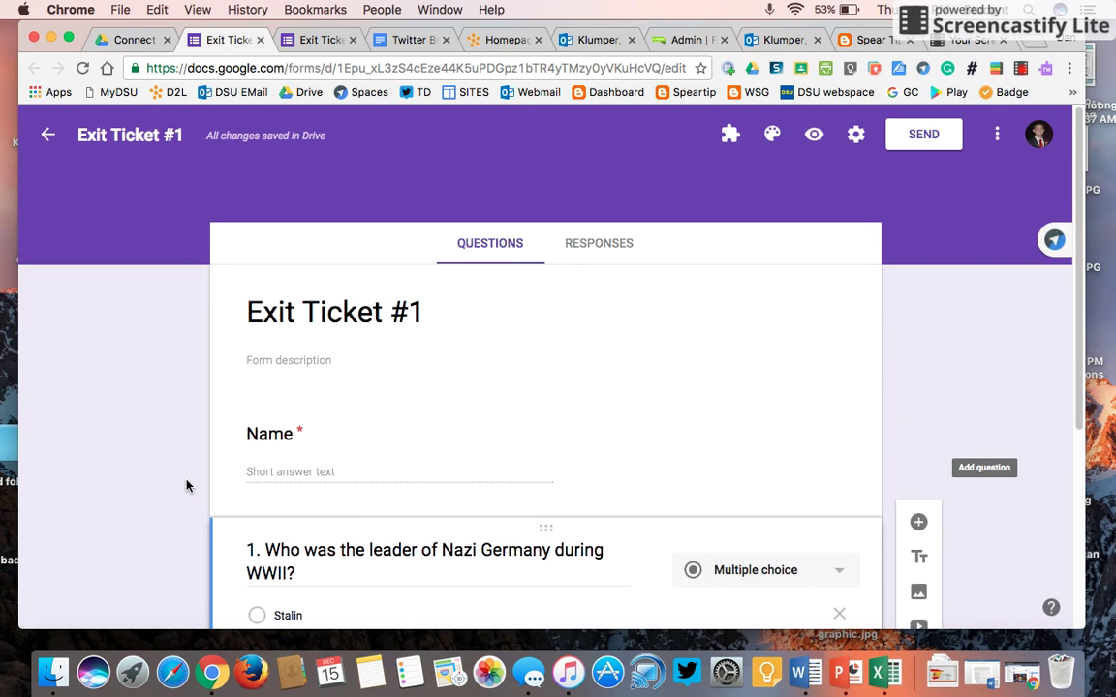
{"action": "left_click", "coordinate": [610, 249]}
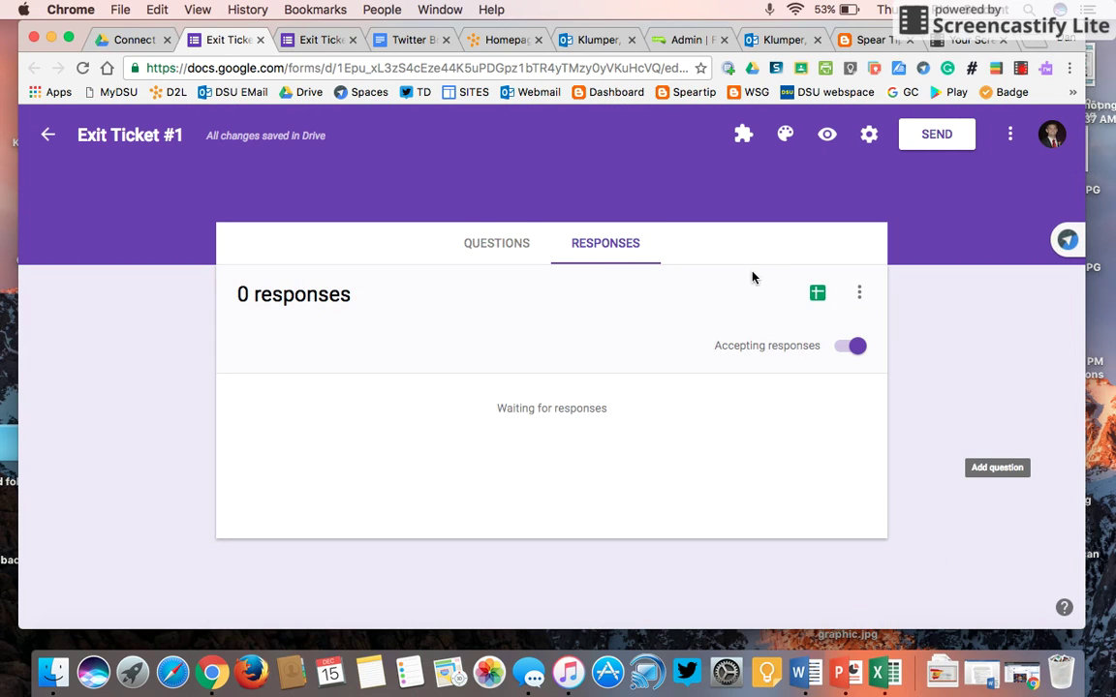
- Send Exit Ticket #1's responses to a new spreadsheet, then return to the form's questions
{"action": "left_click", "coordinate": [817, 294]}
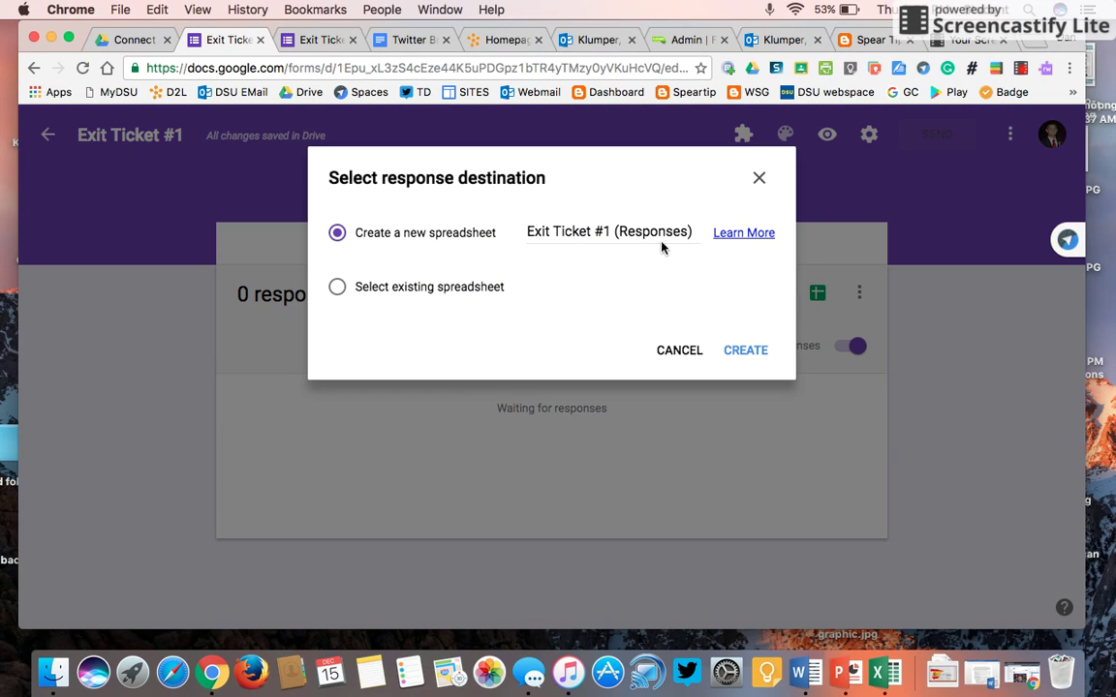
{"action": "left_click", "coordinate": [758, 354]}
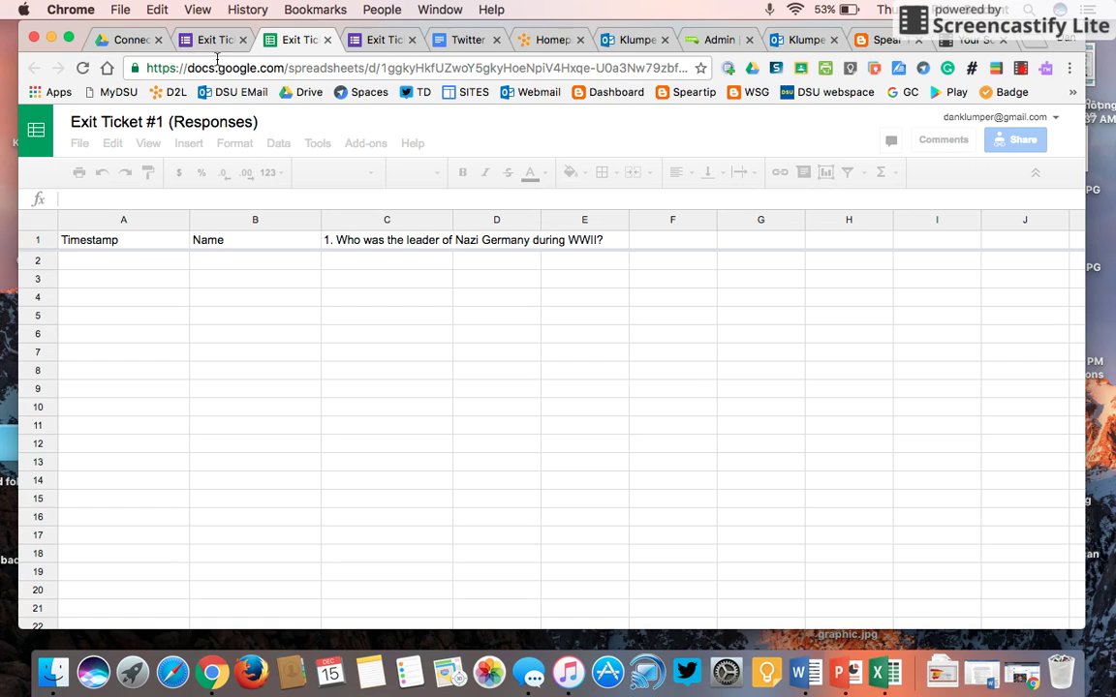
{"action": "left_click", "coordinate": [216, 43]}
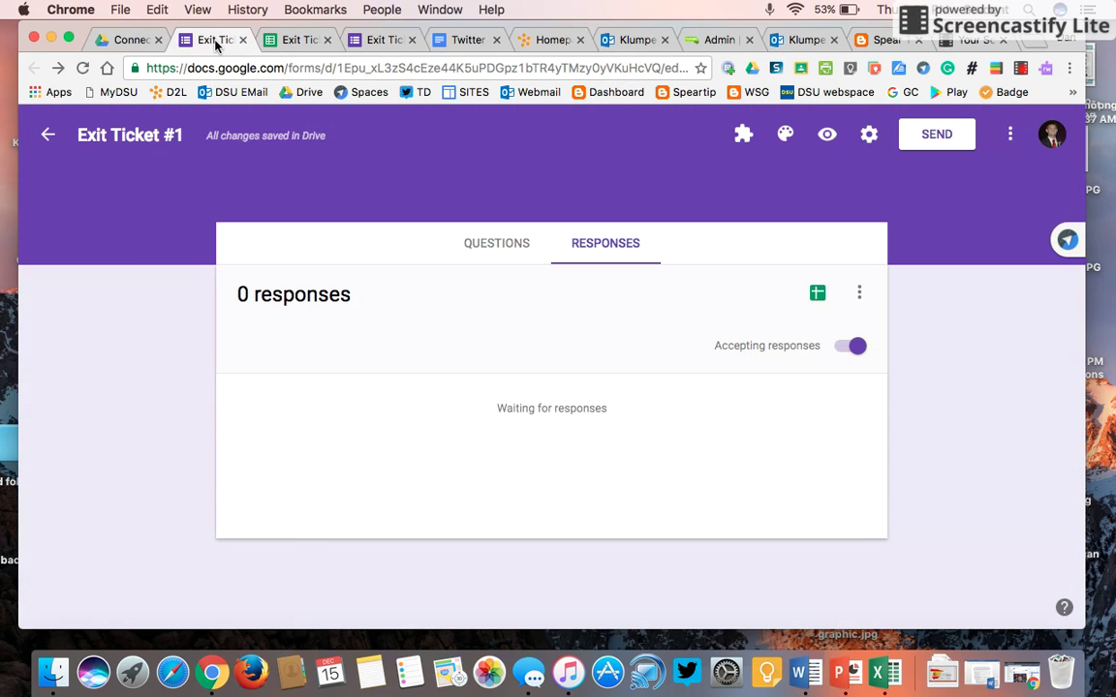
{"action": "left_click", "coordinate": [510, 249]}
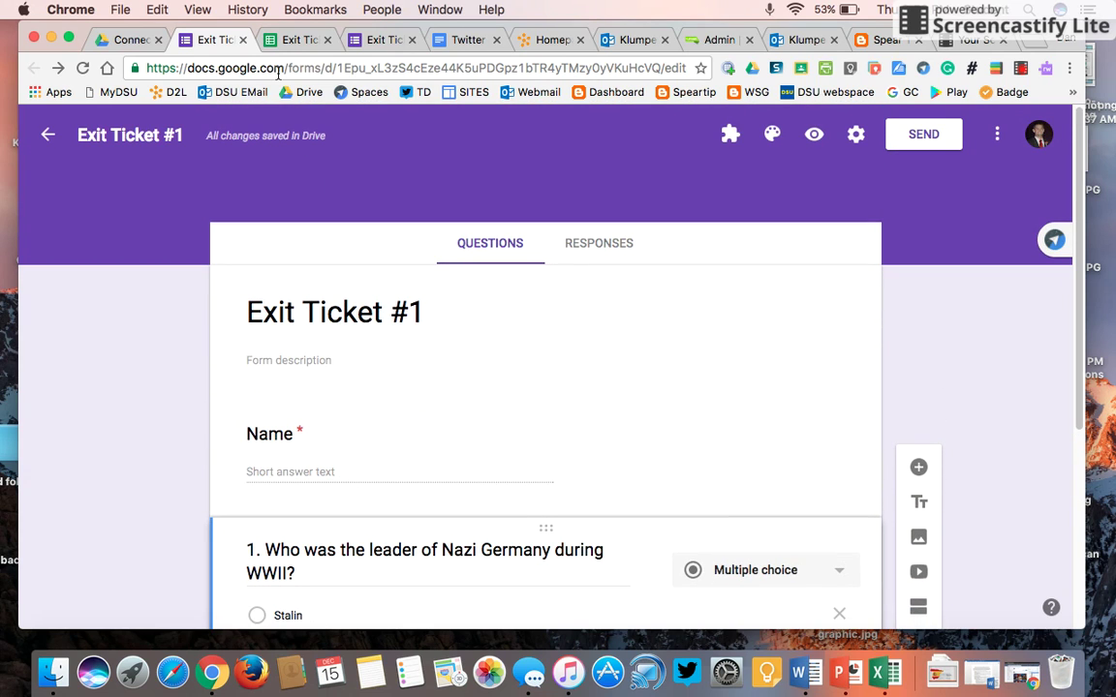
{"action": "left_click", "coordinate": [376, 39]}
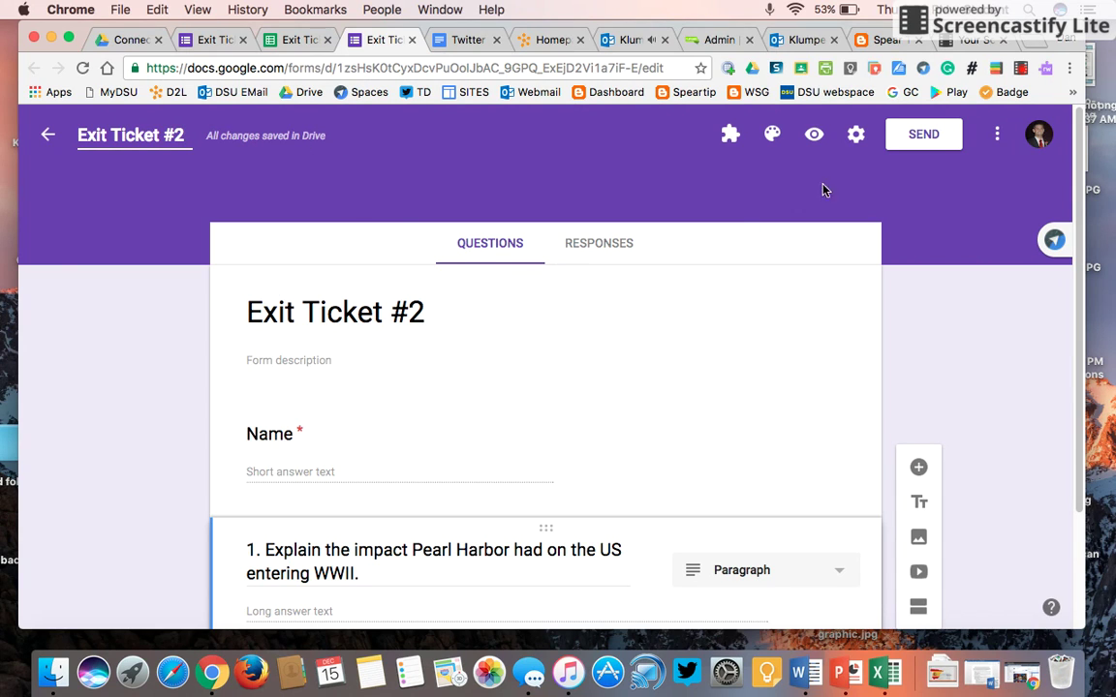
- Copy Exit Ticket #2's shortened goo.gl link and return to the Exit Ticket #1 form
{"action": "left_click", "coordinate": [925, 141]}
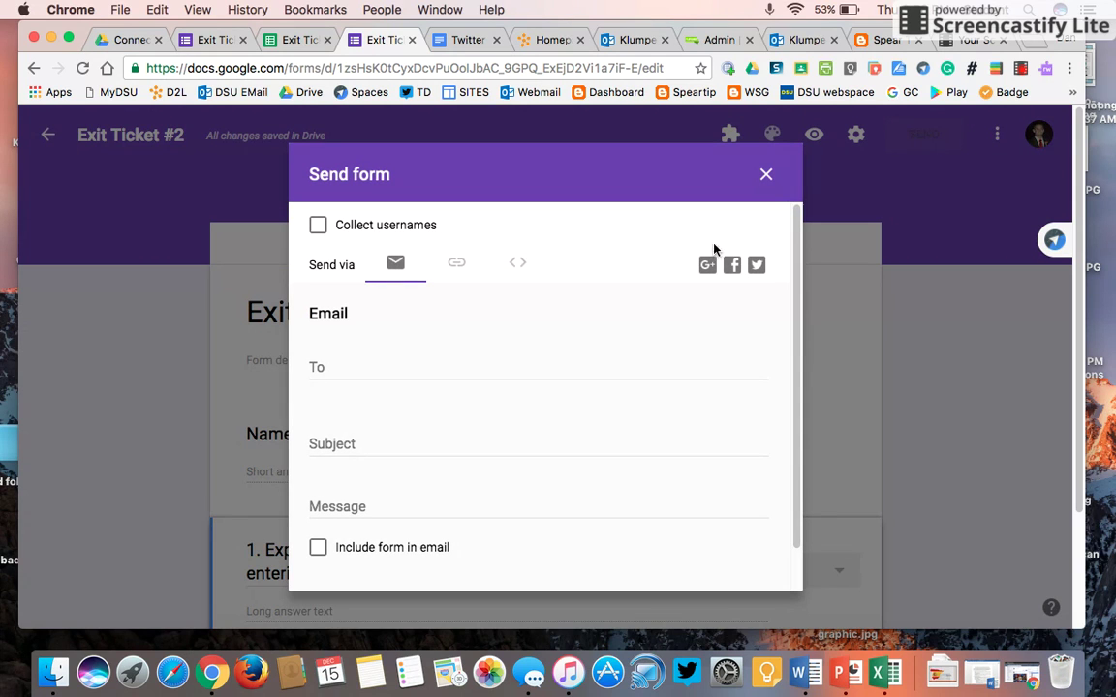
{"action": "left_click", "coordinate": [463, 263]}
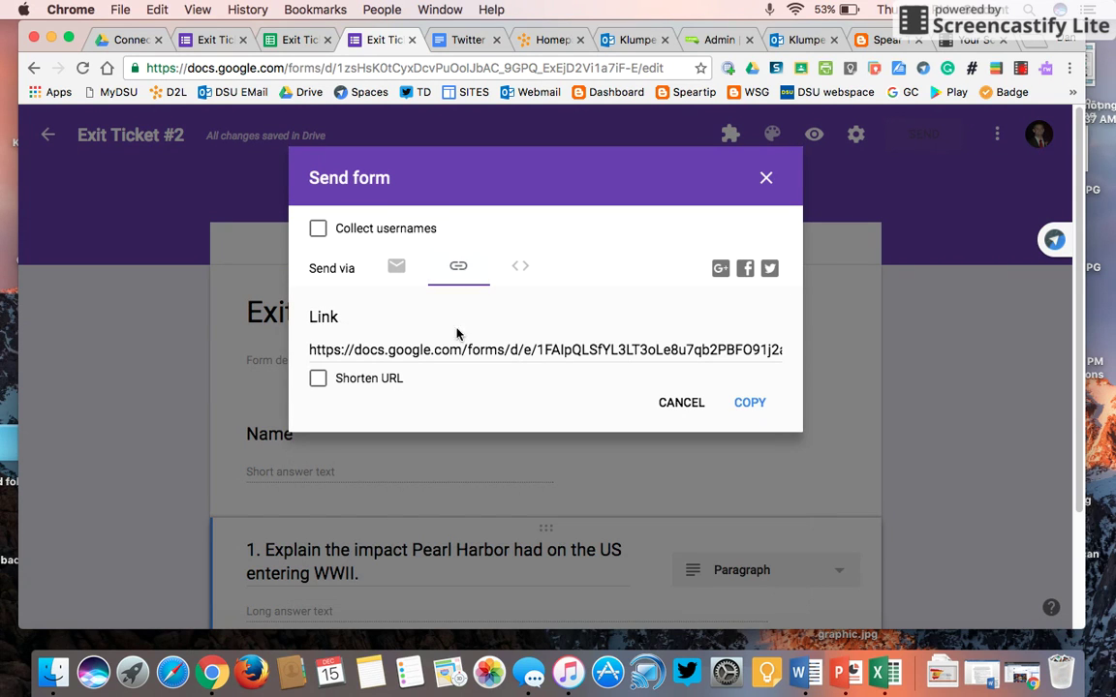
{"action": "left_click", "coordinate": [319, 379]}
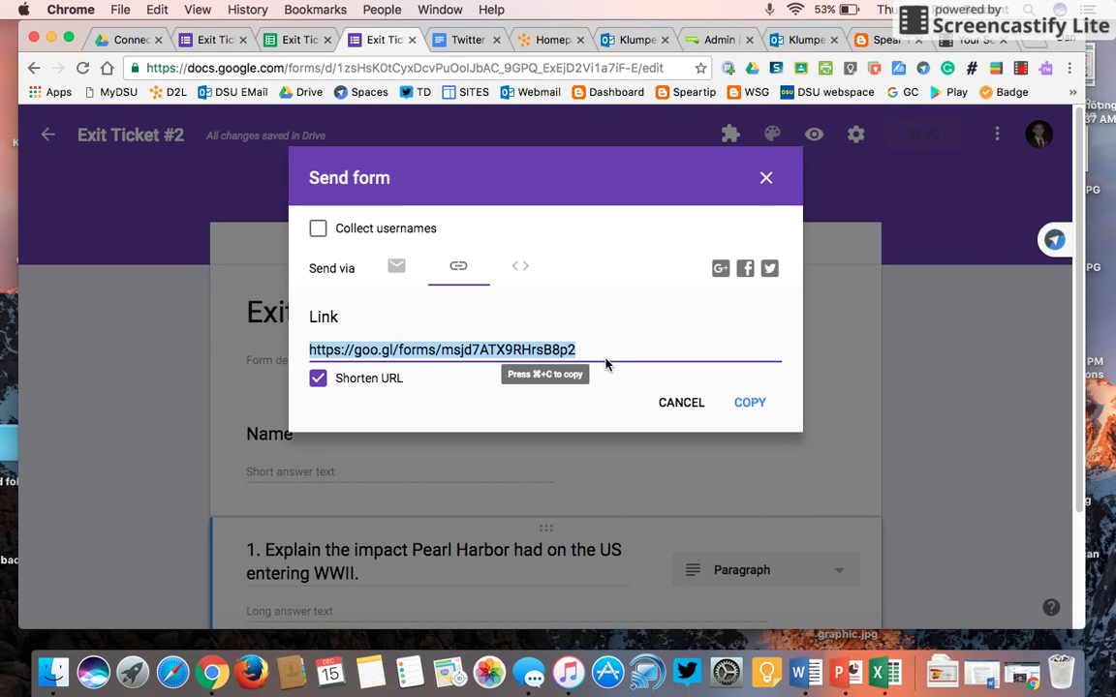
{"action": "left_click", "coordinate": [767, 178]}
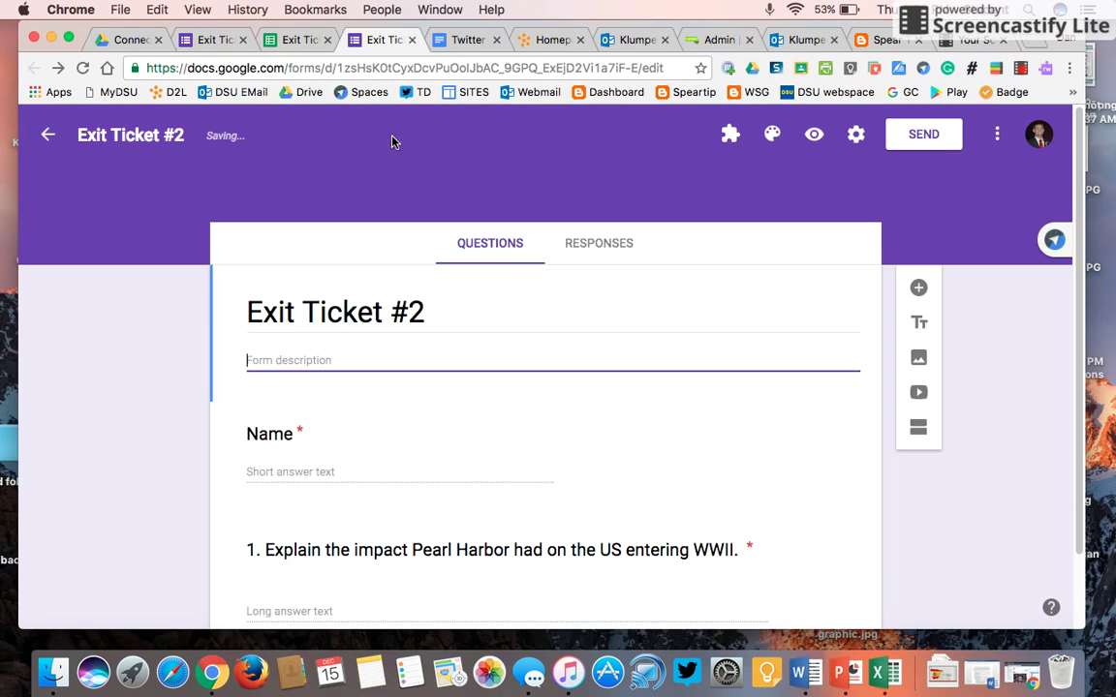
{"action": "left_click", "coordinate": [205, 40]}
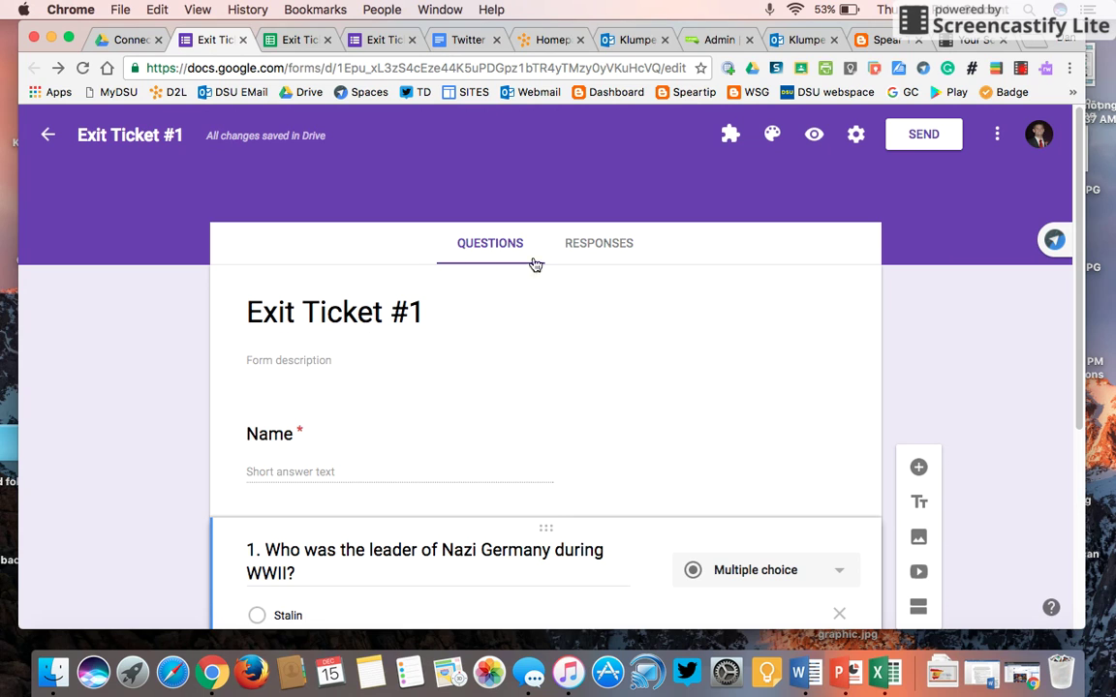
{"action": "left_click", "coordinate": [855, 135]}
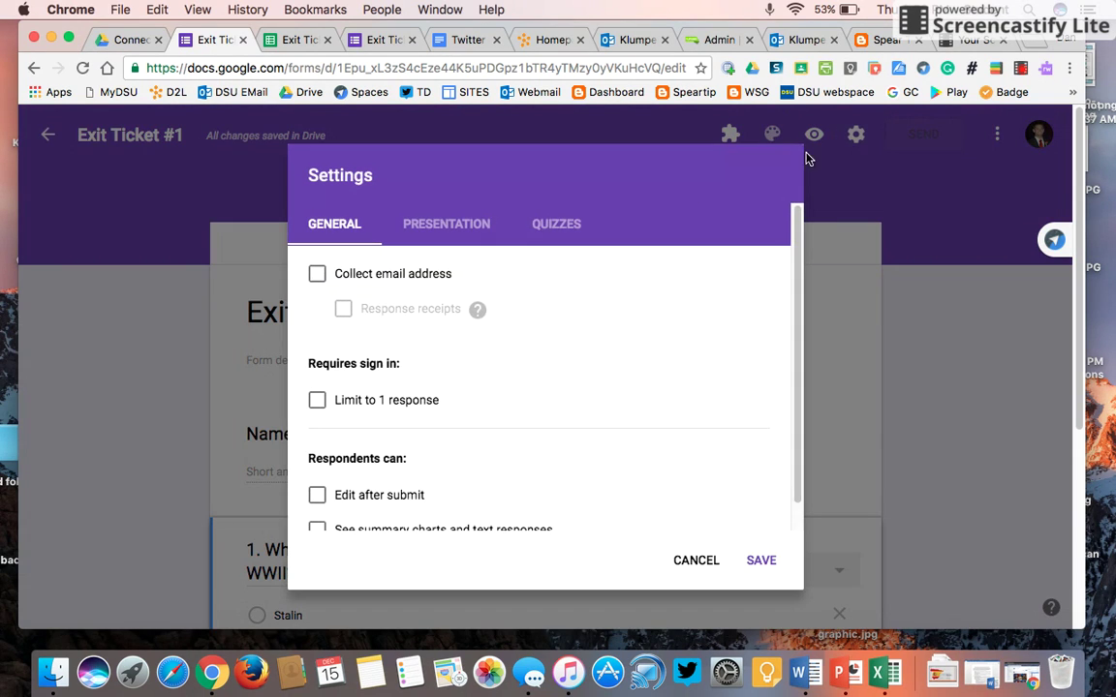
- Save Exit Ticket #1's confirmation message as 'Continue to Form 2:' plus the pasted short link
{"action": "left_click", "coordinate": [434, 230]}
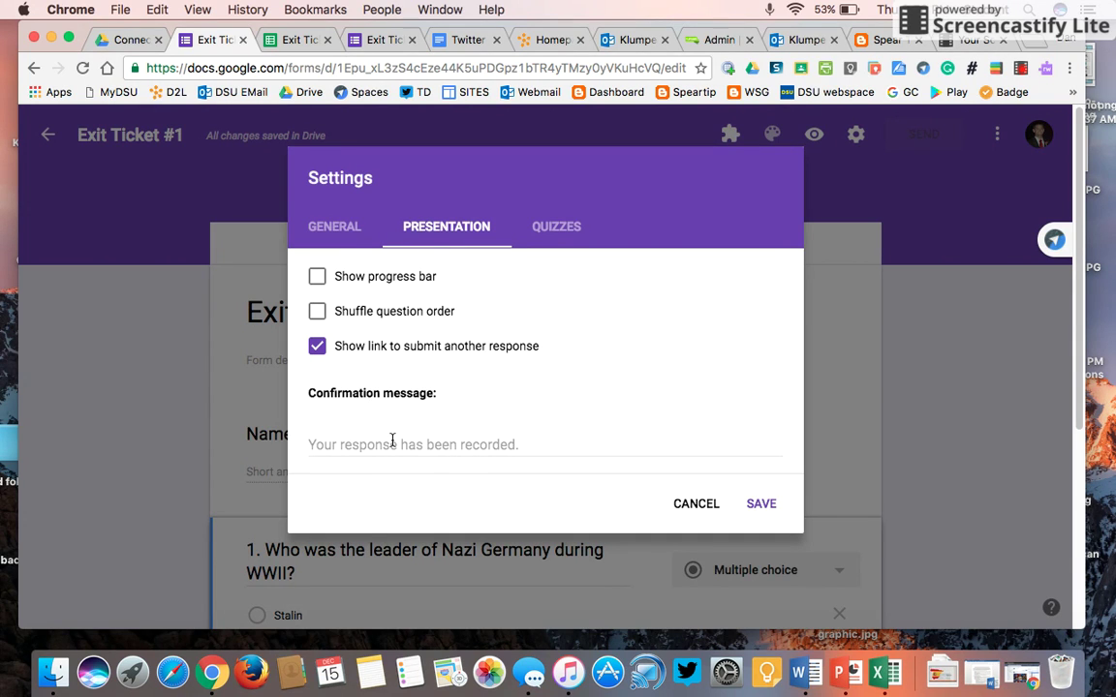
{"action": "left_click", "coordinate": [392, 441]}
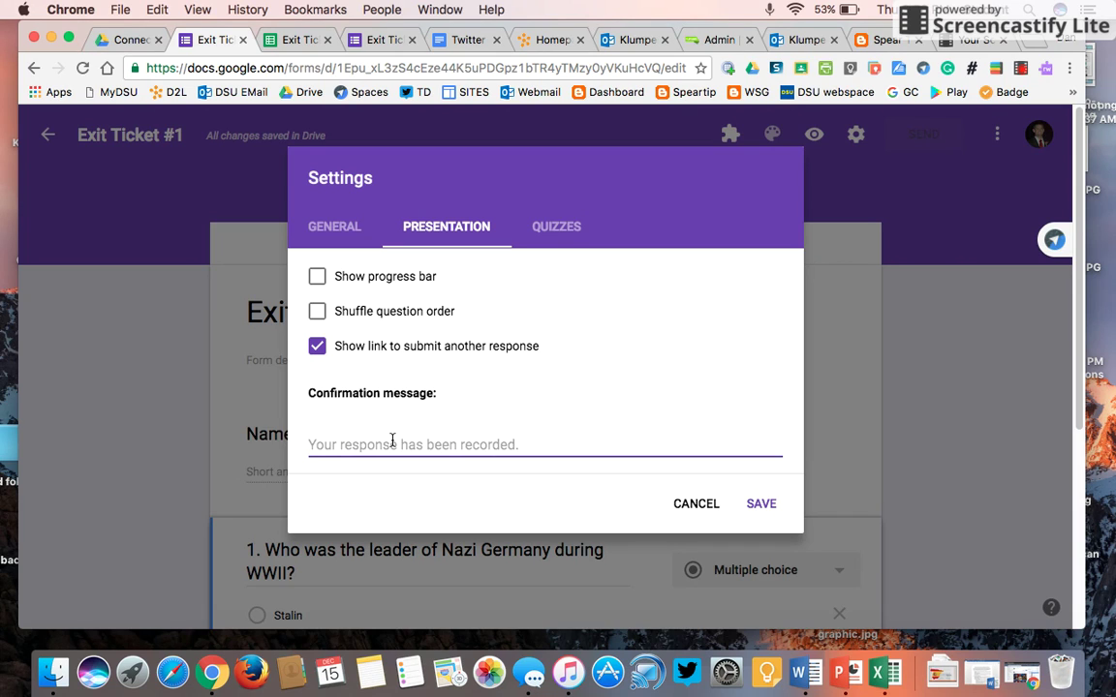
{"action": "type", "text": "Continue"}
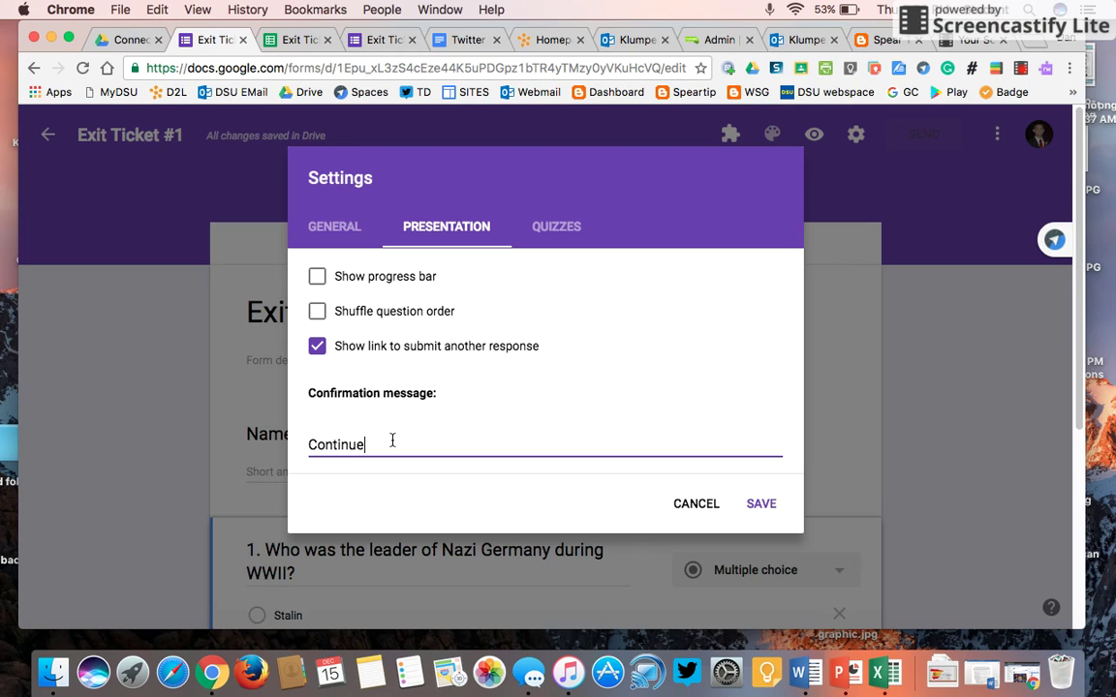
{"action": "type", "text": " to Form 2:"}
{"action": "type", "text": "https://goo.gl/forms/msjd7ATX9RHrsB8p2"}
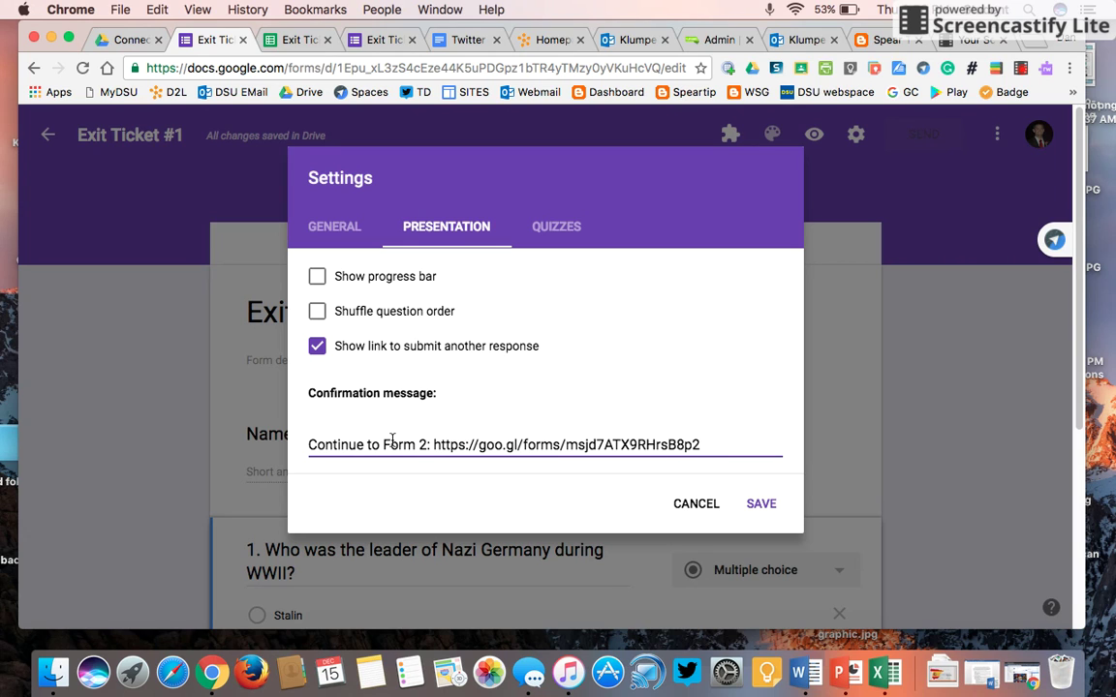
{"action": "left_click", "coordinate": [774, 507]}
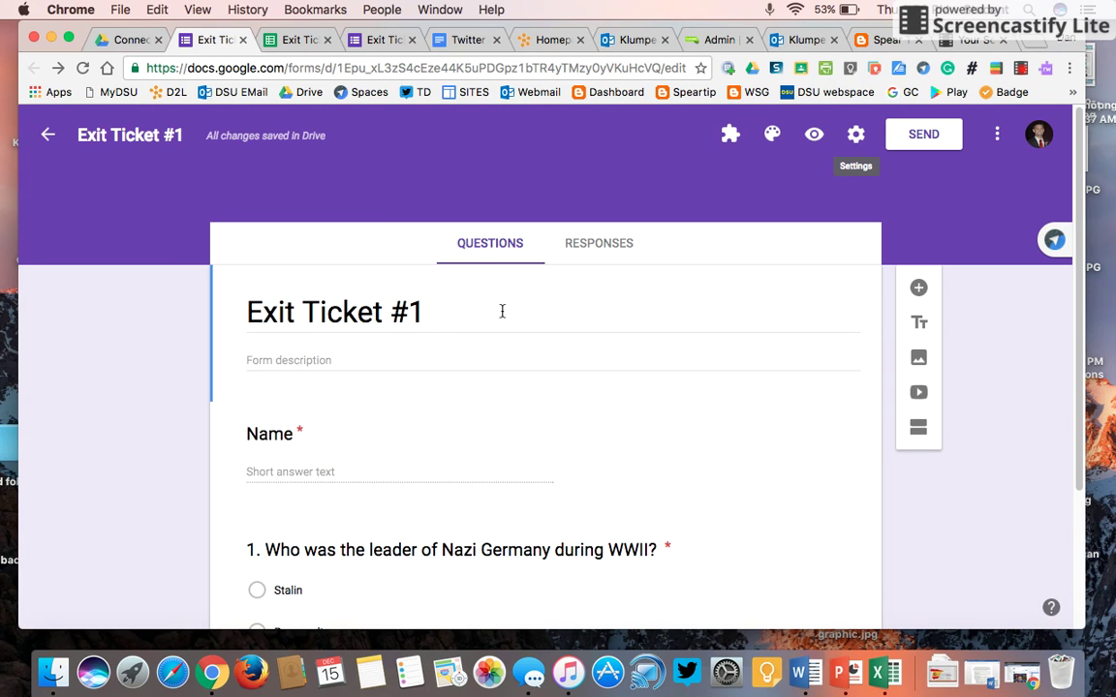
{"action": "left_click", "coordinate": [369, 40]}
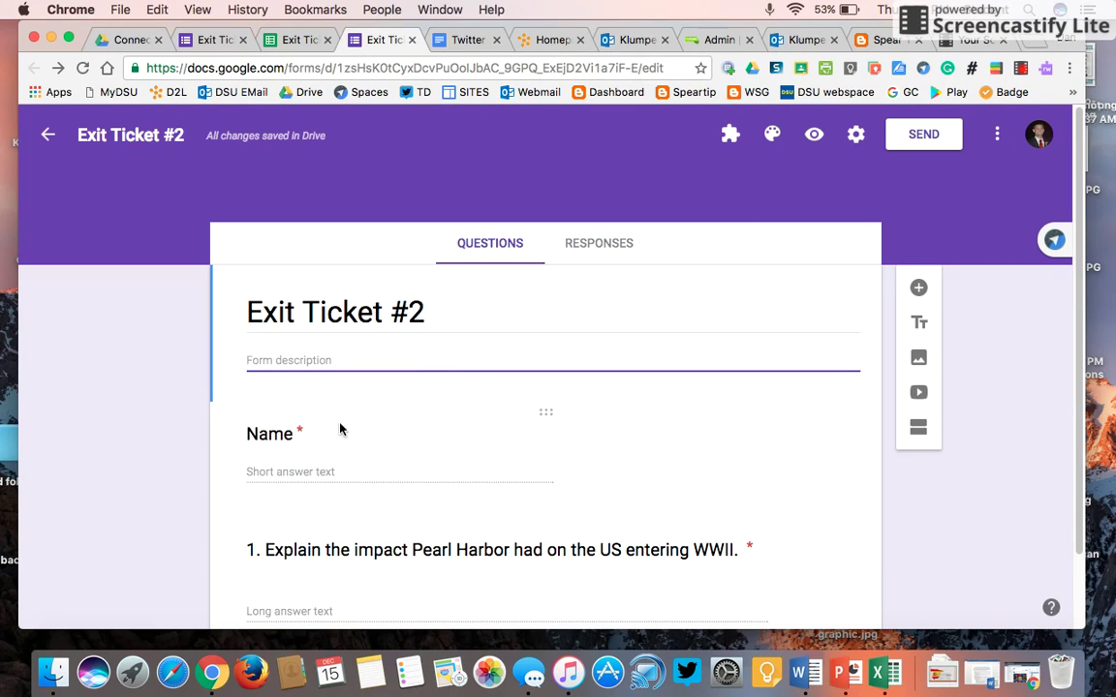
- Check the Exit Ticket #1 responses spreadsheet, then go back to the Exit Ticket #2 form
{"action": "left_click", "coordinate": [216, 40]}
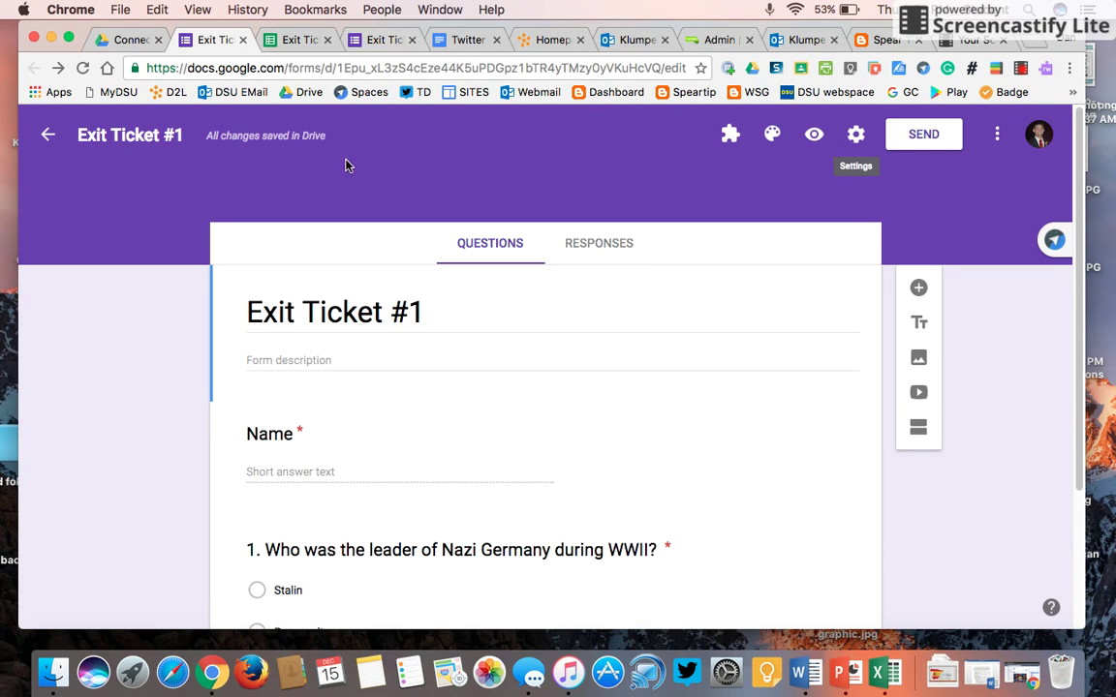
{"action": "left_click", "coordinate": [297, 40]}
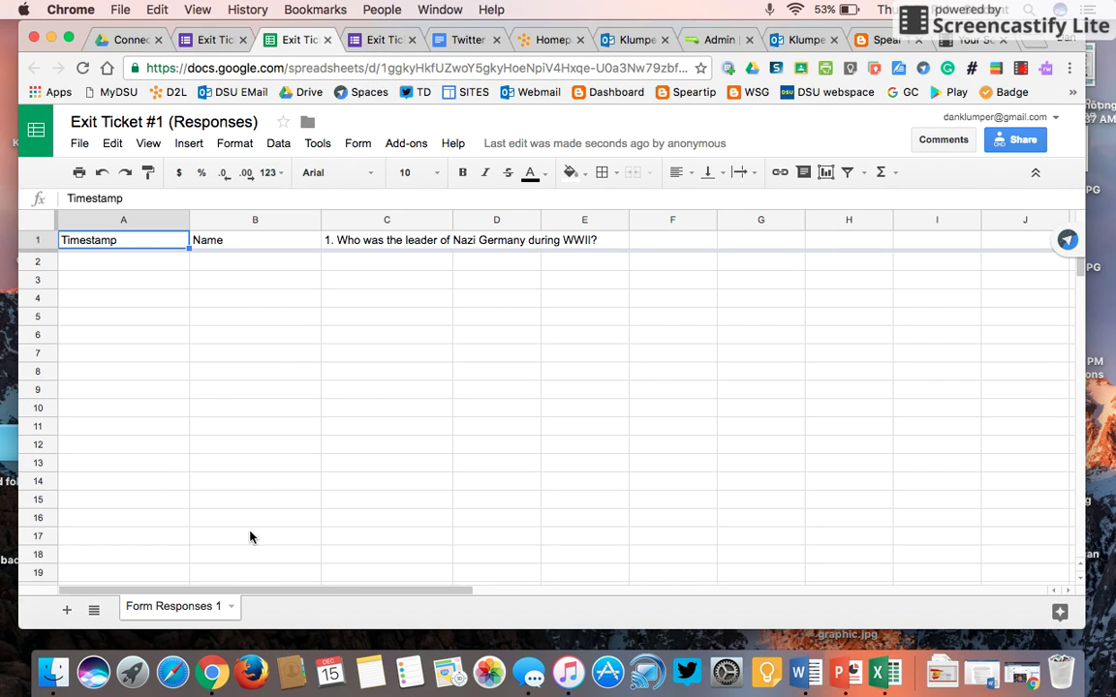
{"action": "left_click", "coordinate": [380, 39]}
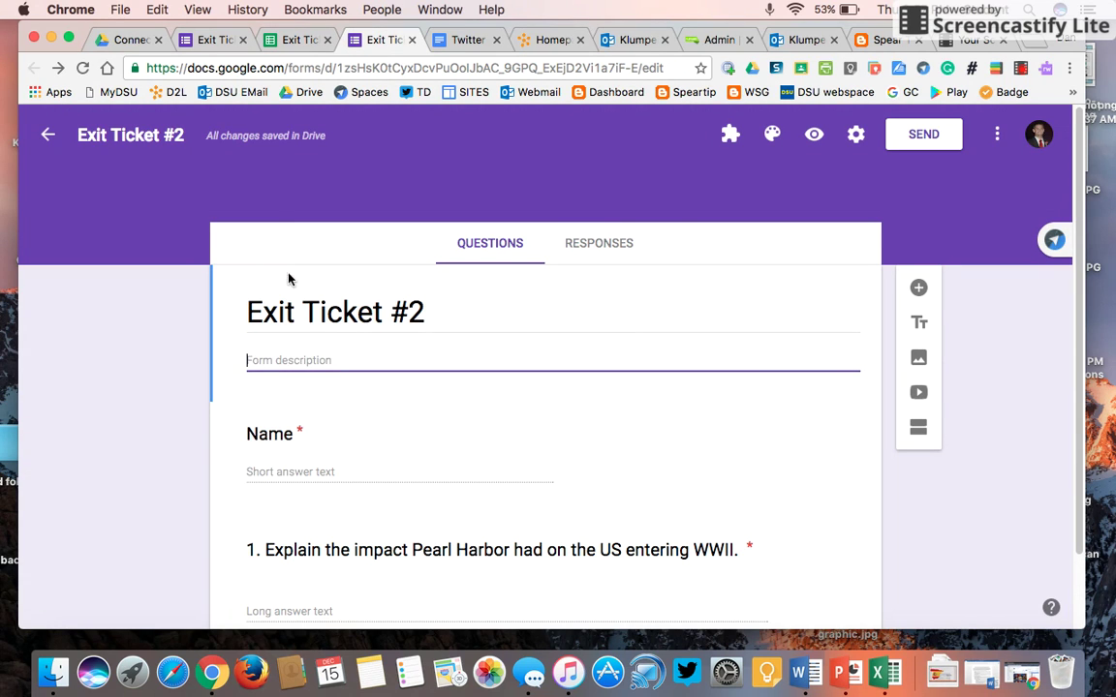
- Link Exit Ticket #2's responses to the existing Exit Ticket #1 (Responses) spreadsheet
{"action": "left_click", "coordinate": [588, 244]}
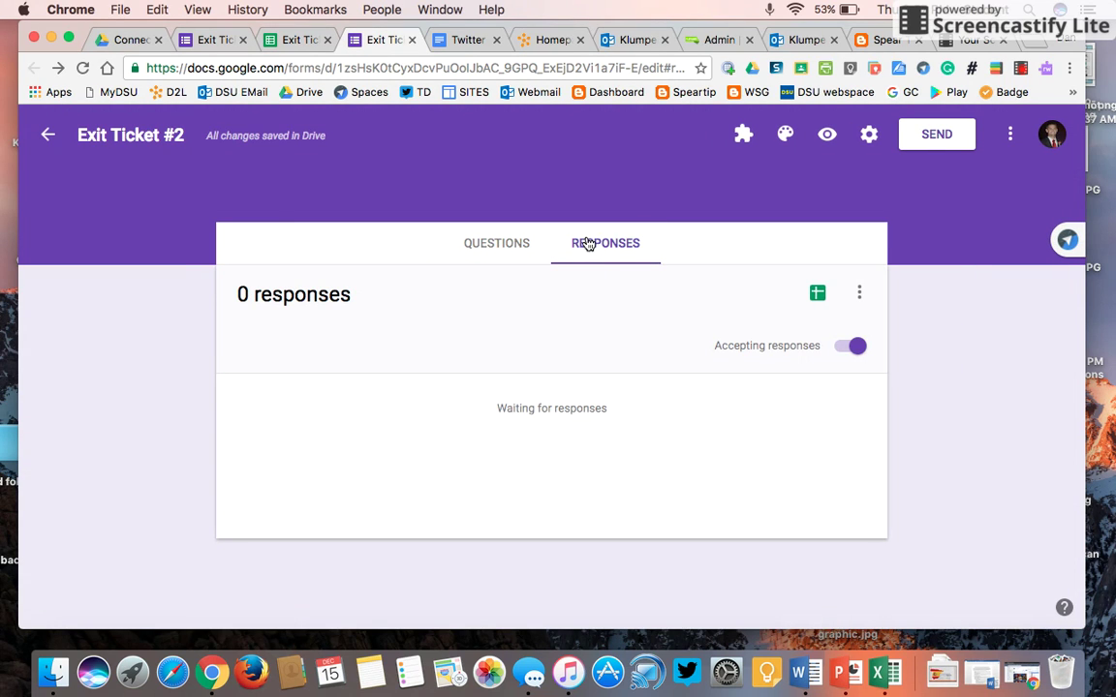
{"action": "left_click", "coordinate": [816, 293]}
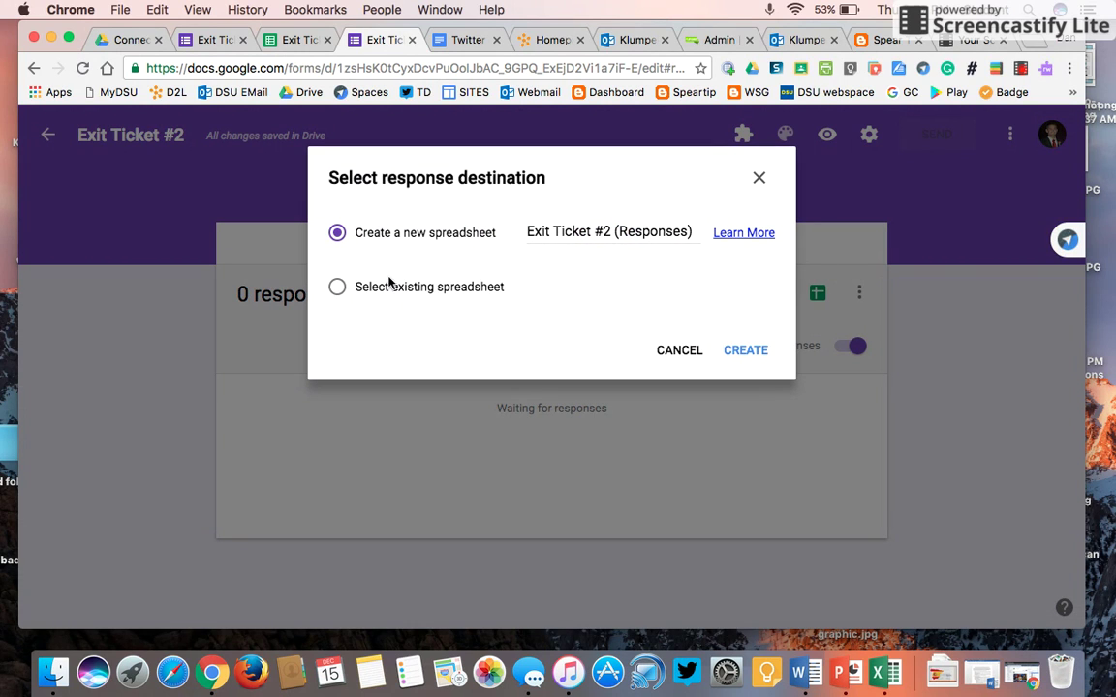
{"action": "left_click", "coordinate": [337, 288]}
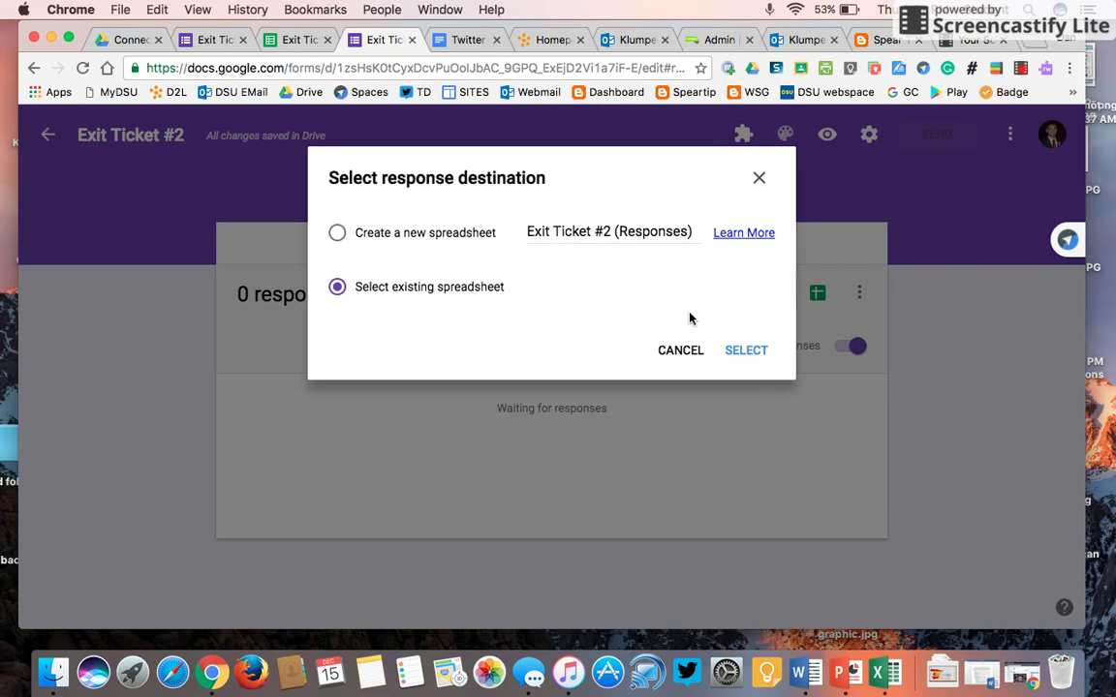
{"action": "left_click", "coordinate": [746, 349]}
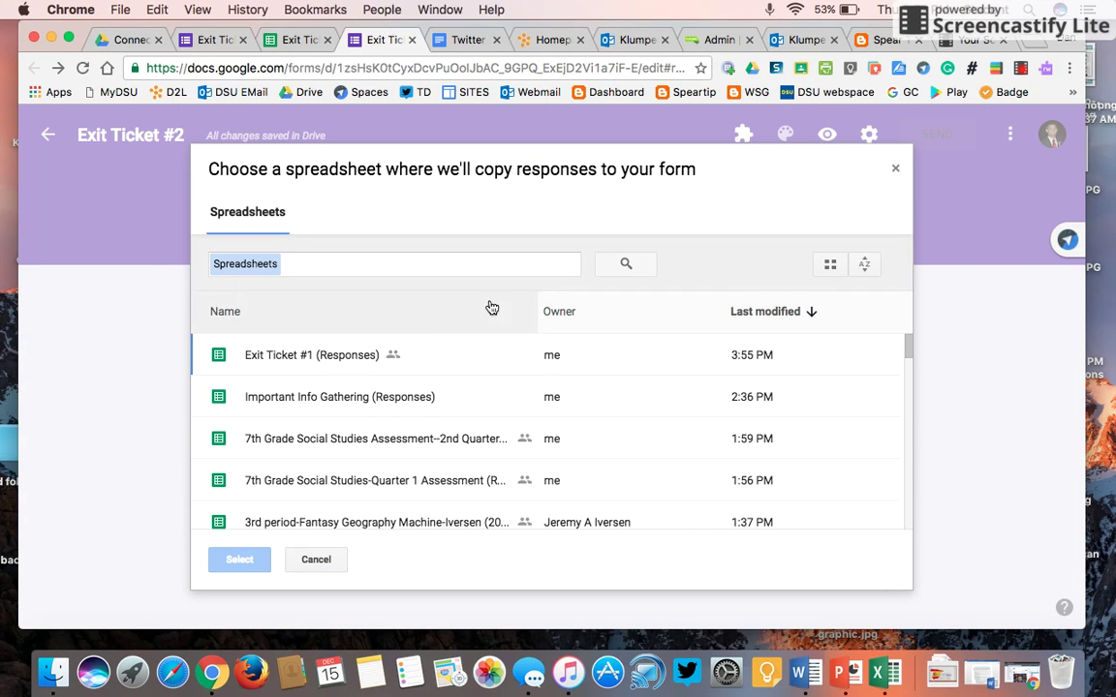
{"action": "left_click", "coordinate": [316, 356]}
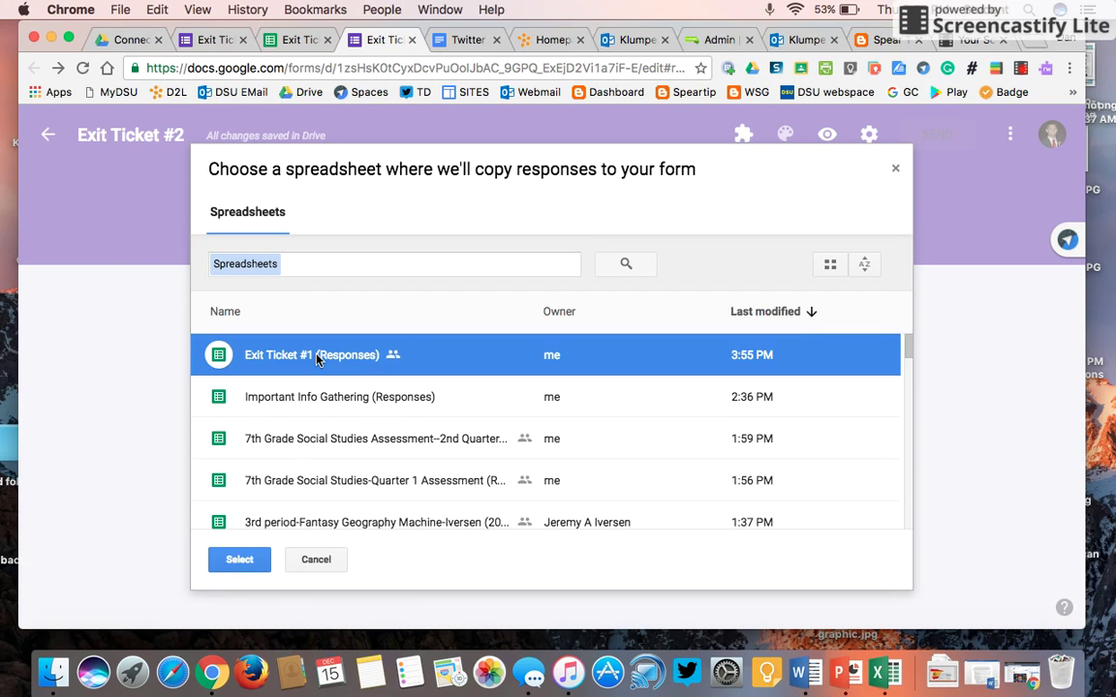
{"action": "left_click", "coordinate": [241, 559]}
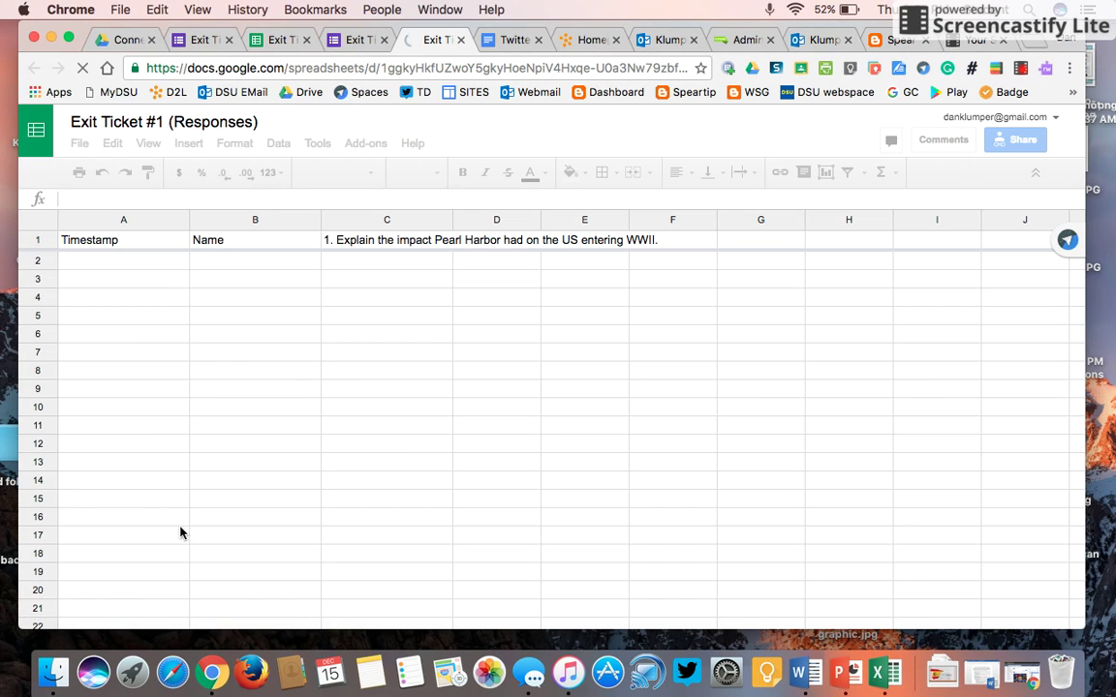
- Rename the Form Responses 1 sheet to 'Exit Ticket #1'
{"action": "left_click", "coordinate": [300, 608]}
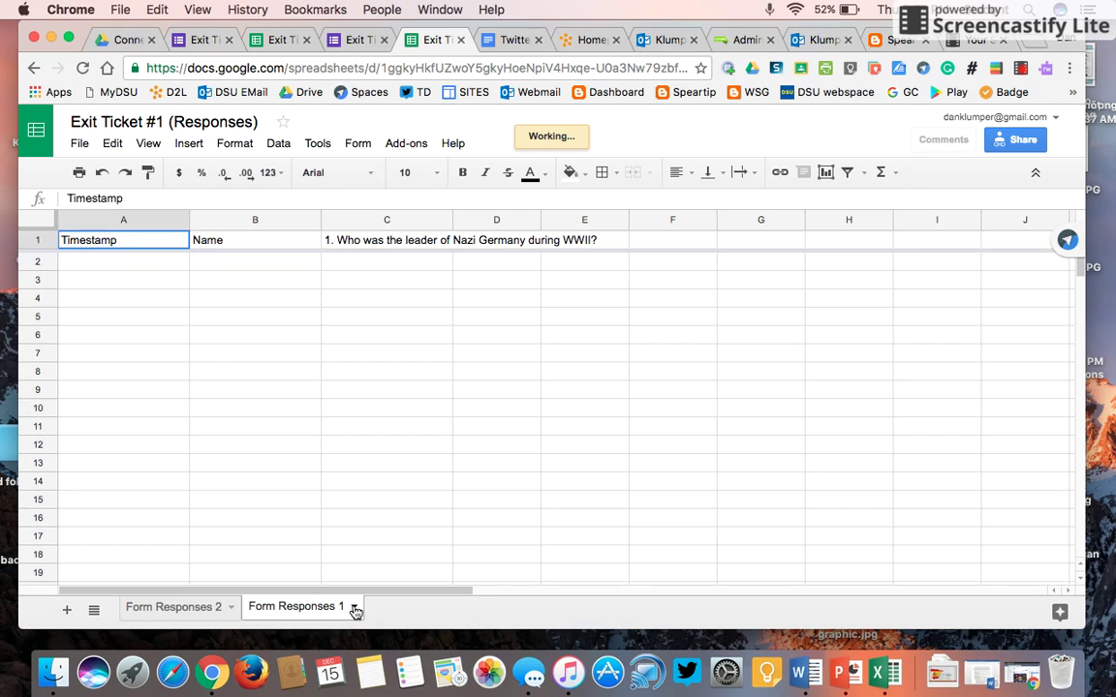
{"action": "left_click", "coordinate": [355, 607]}
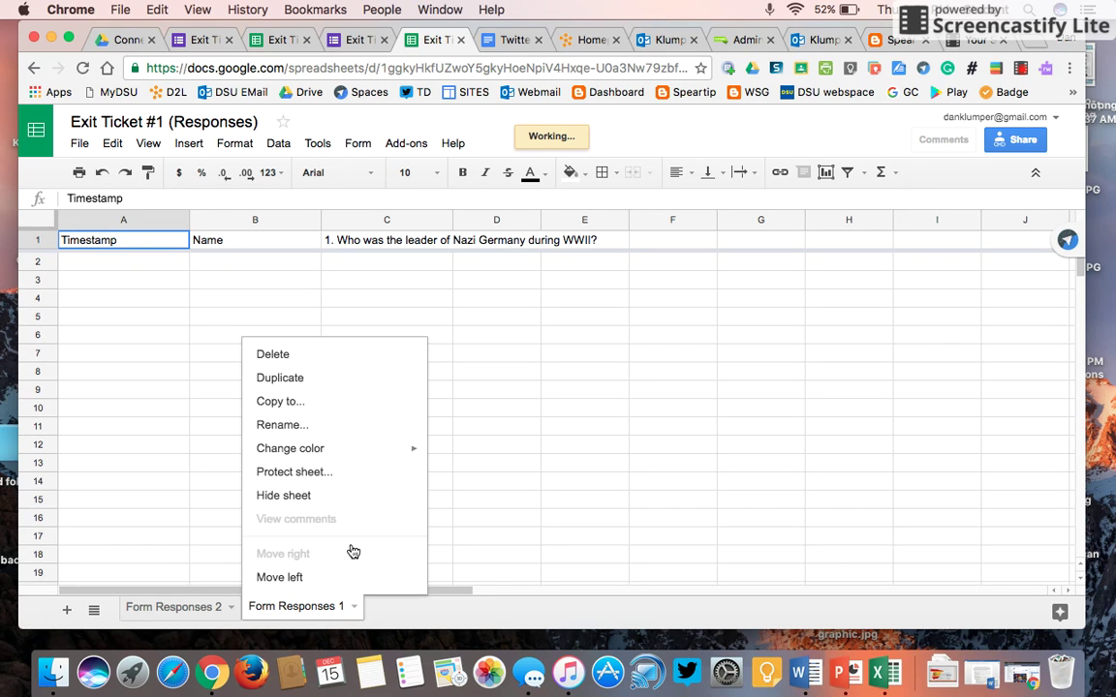
{"action": "left_click", "coordinate": [323, 430]}
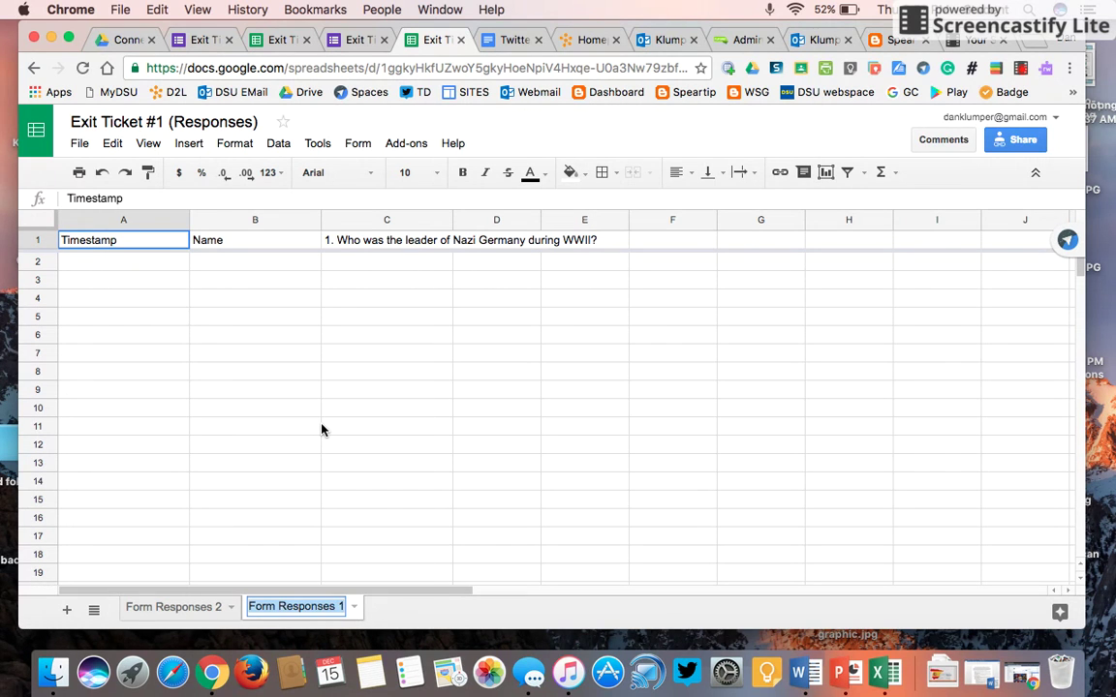
{"action": "type", "text": "Exit"}
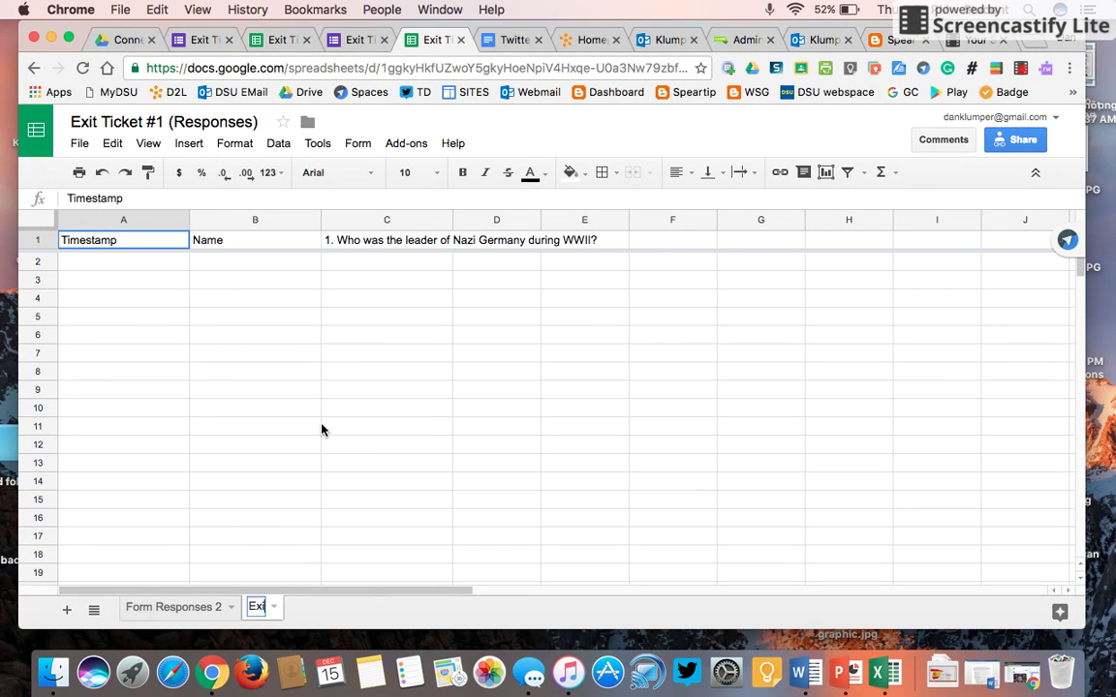
{"action": "type", "text": " Ticket #1"}
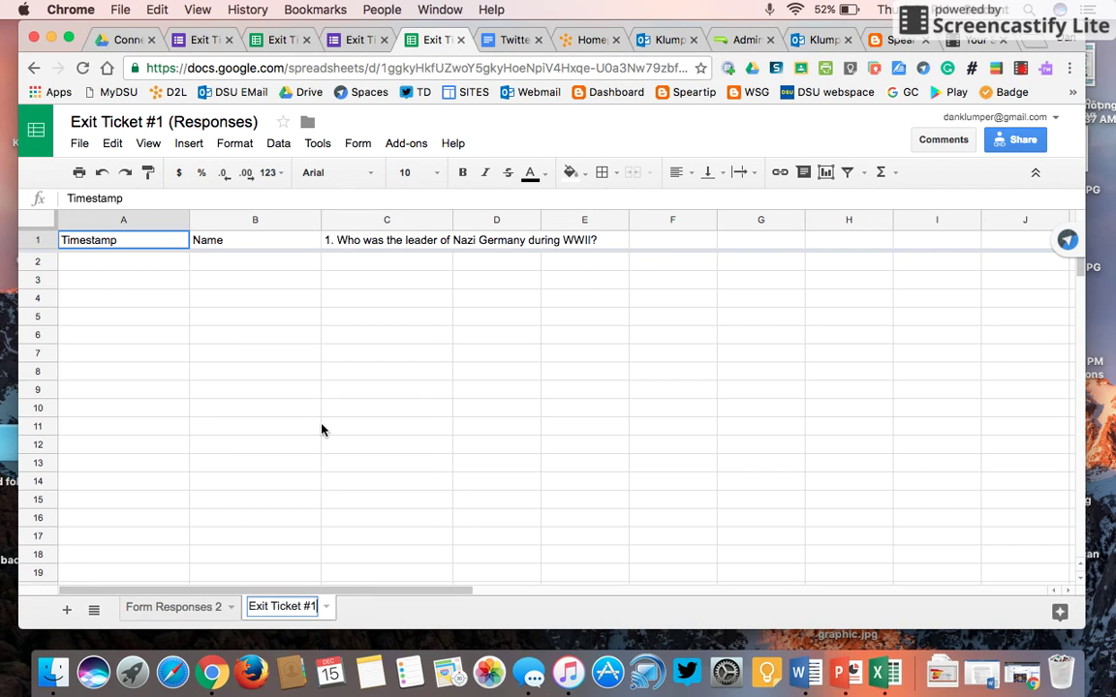
- Rename Form Responses 2 to 'Exit Ticket #2' and move Exit Ticket #1 before it
{"action": "left_click", "coordinate": [191, 608]}
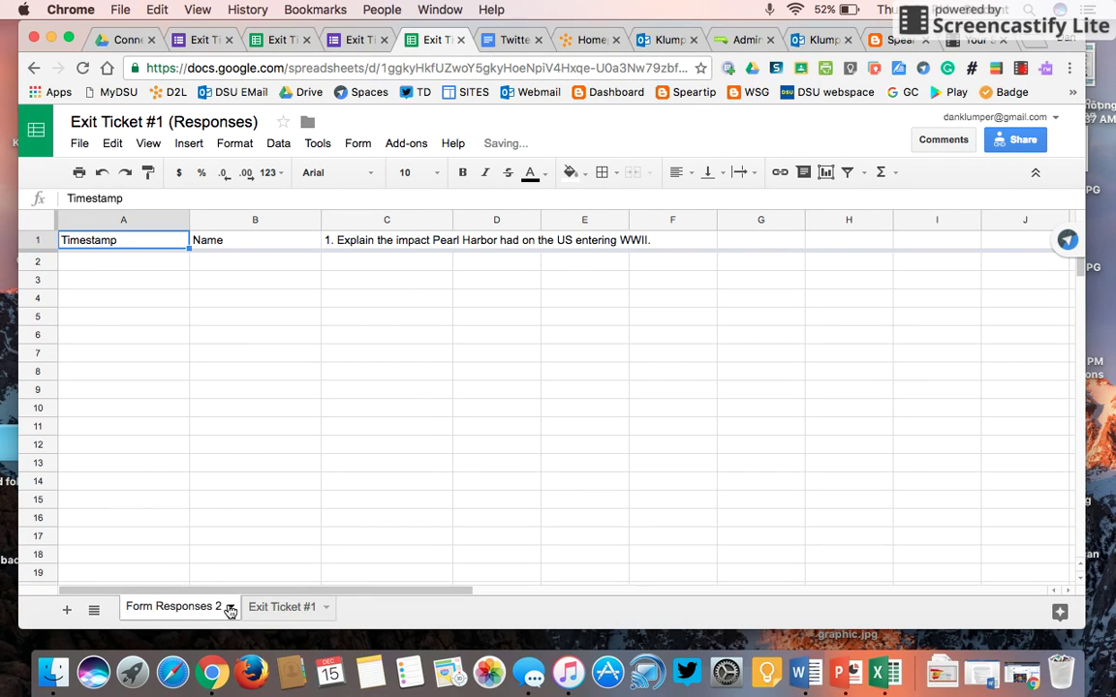
{"action": "left_click", "coordinate": [229, 607]}
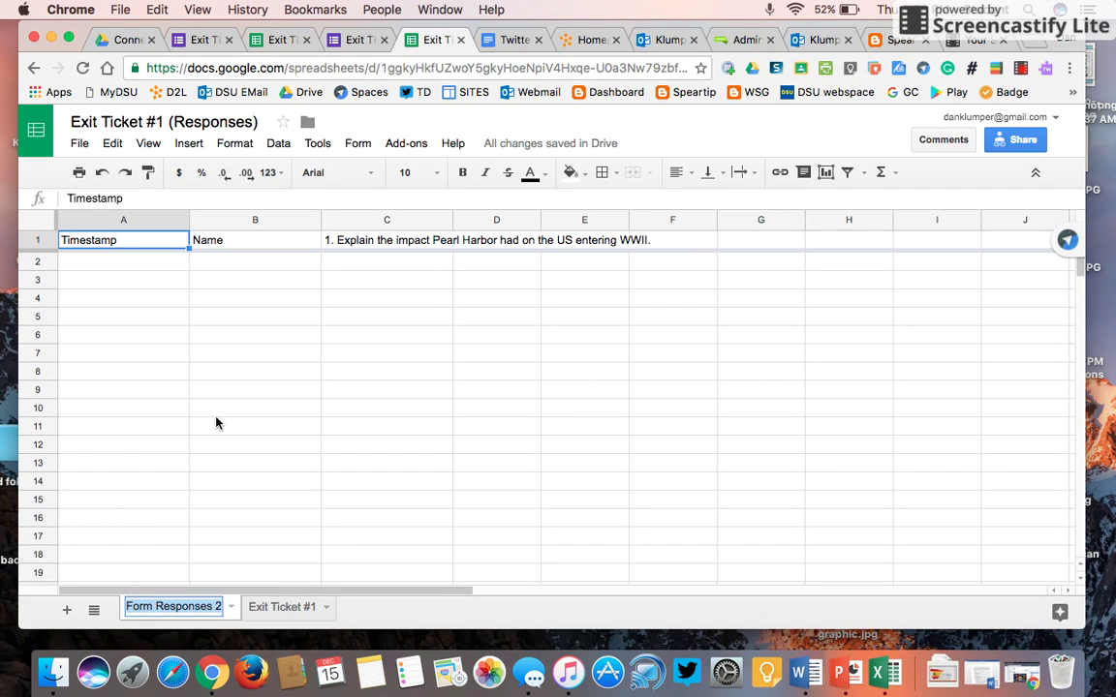
{"action": "type", "text": "Exit Ticket #2"}
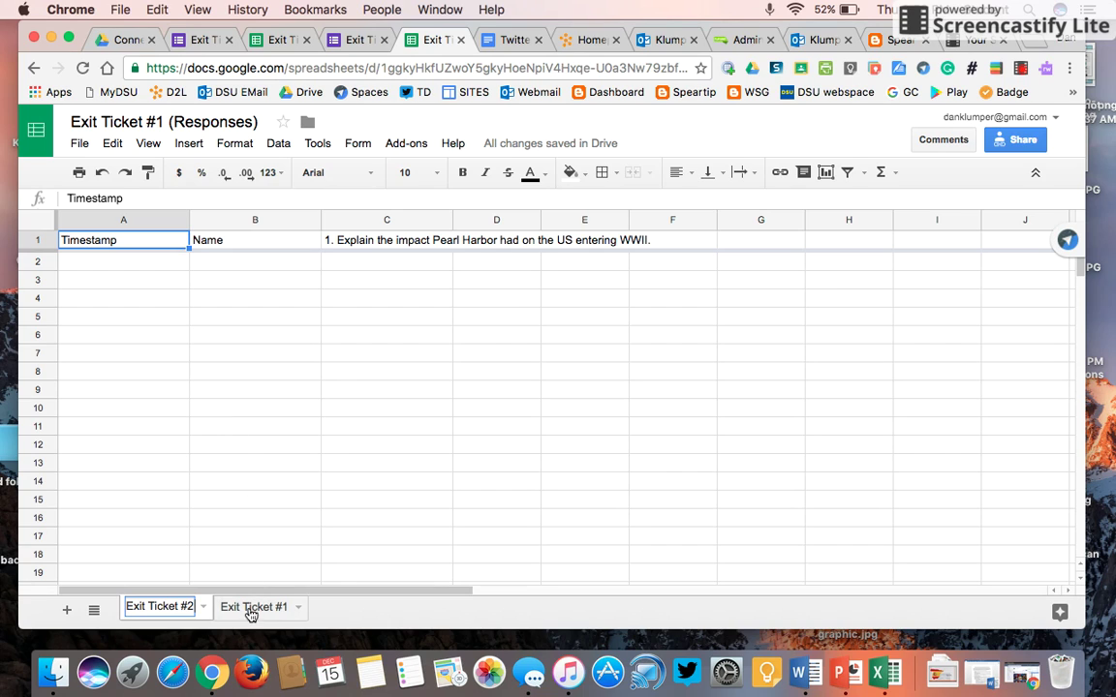
{"action": "left_click", "coordinate": [251, 608]}
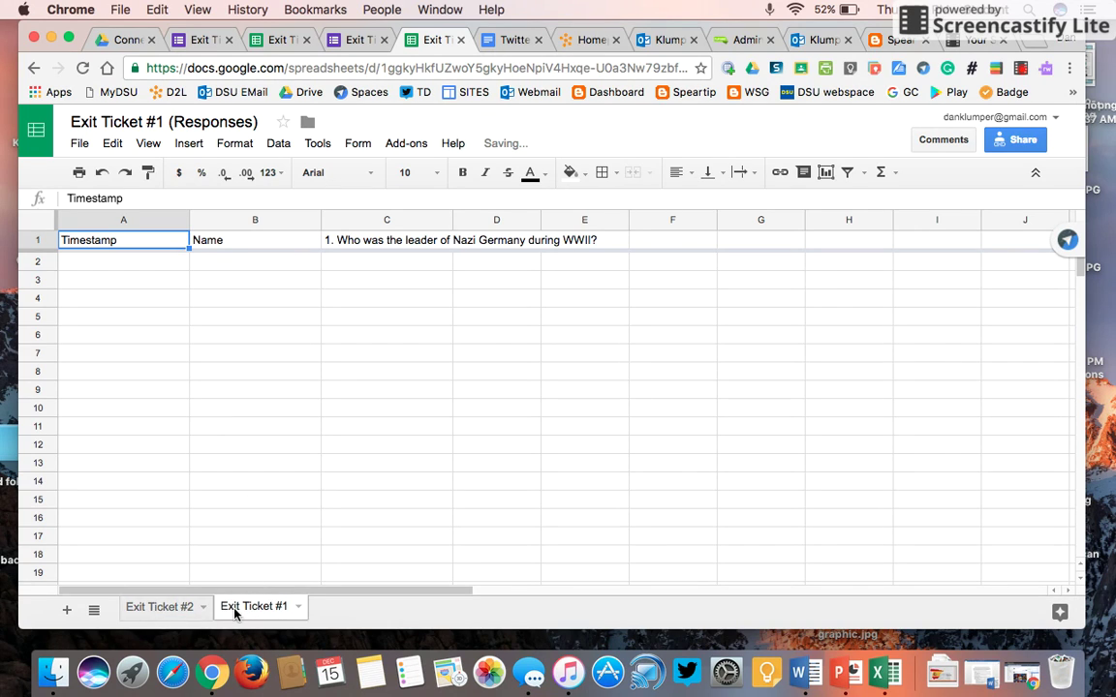
{"action": "left_click_drag", "start_coordinate": [233, 612], "coordinate": [150, 618]}
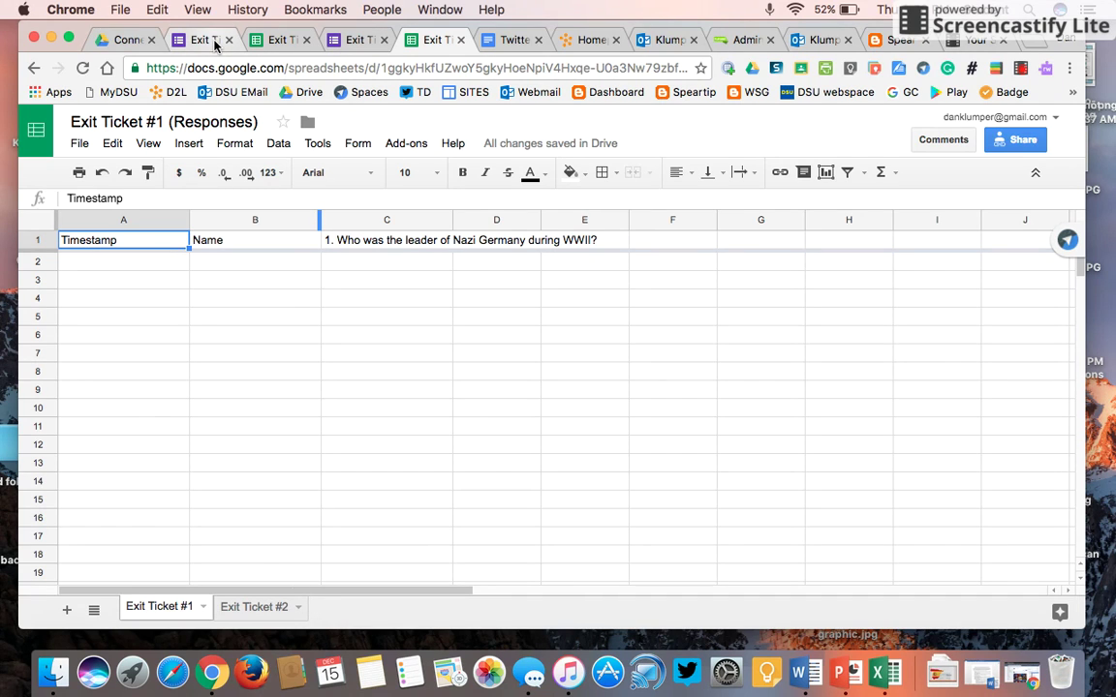
{"action": "left_click", "coordinate": [199, 40]}
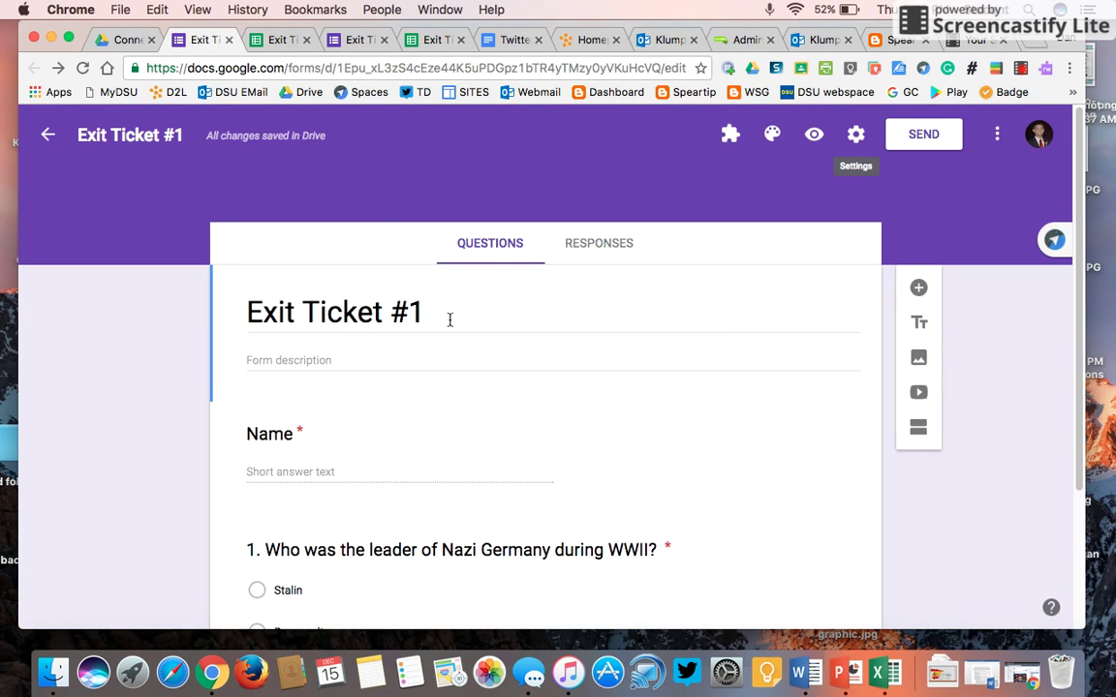
{"action": "left_click", "coordinate": [357, 40]}
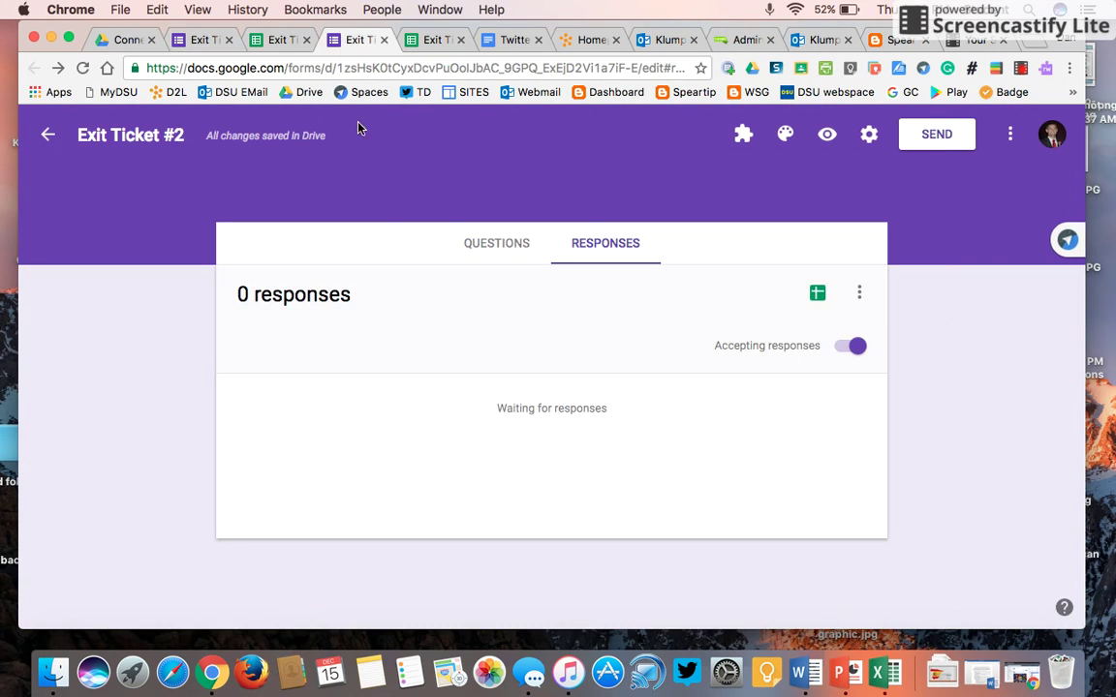
{"action": "left_click", "coordinate": [490, 249]}
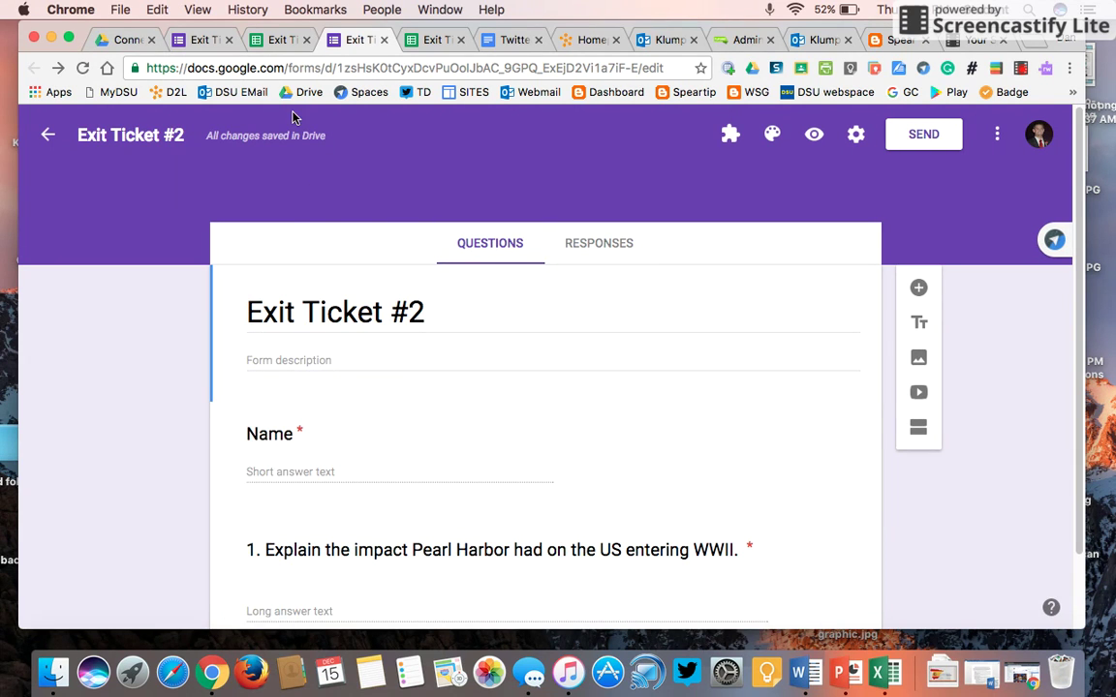
{"action": "left_click", "coordinate": [436, 40]}
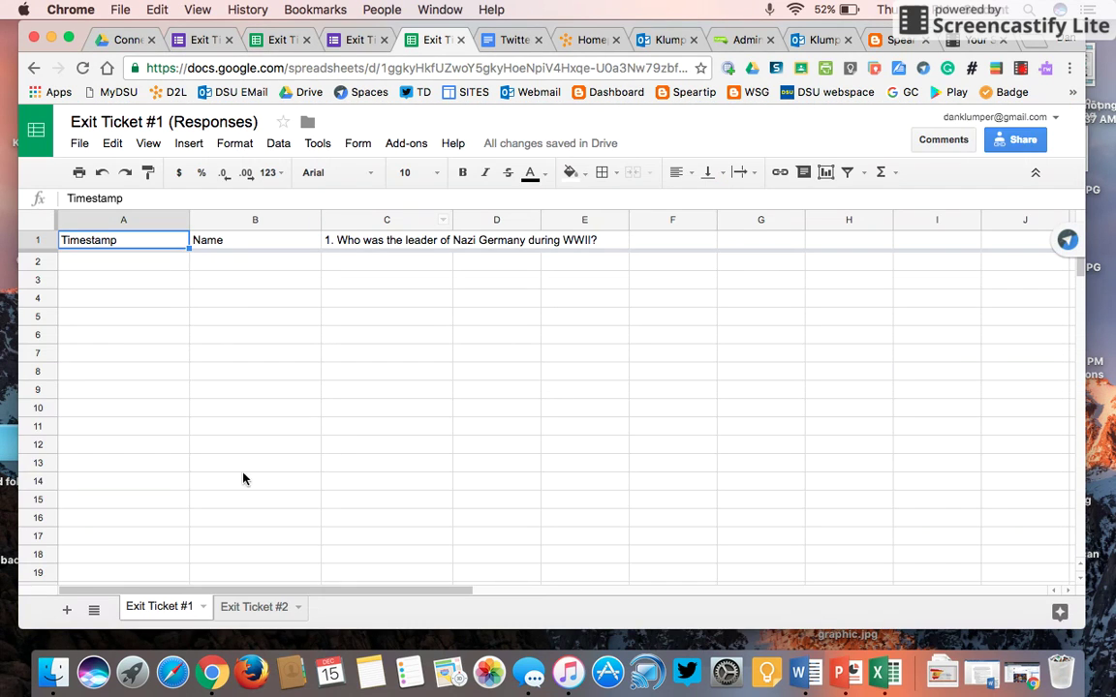